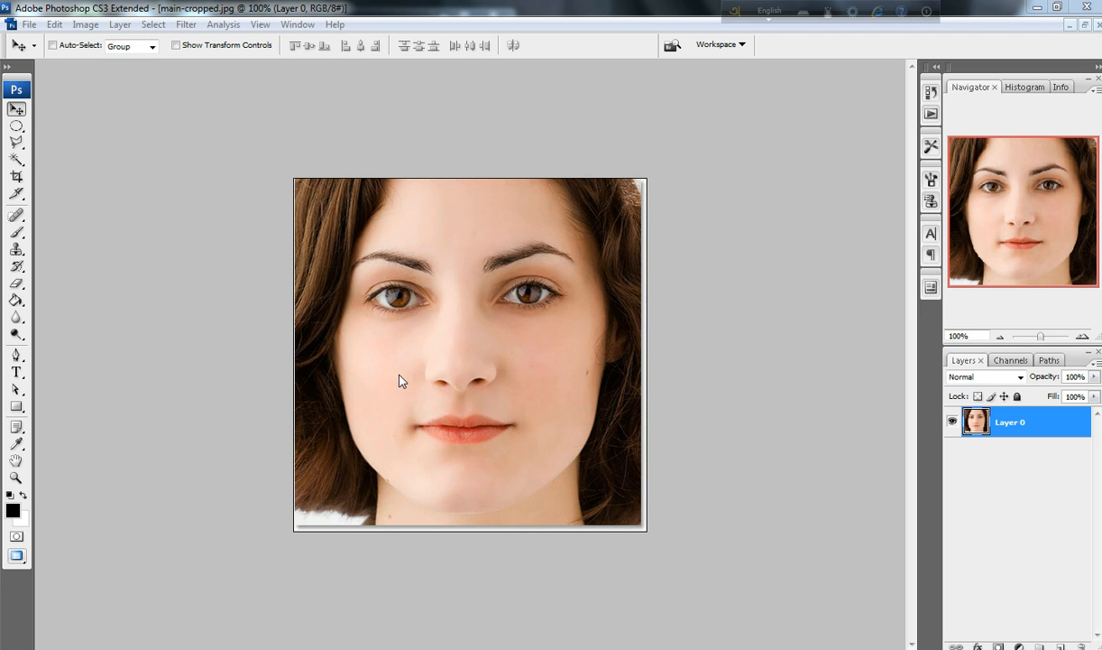
- Trace a closed Pen path around the eye on the image's left, following the upper and lower lid edges
key(alt+shift)
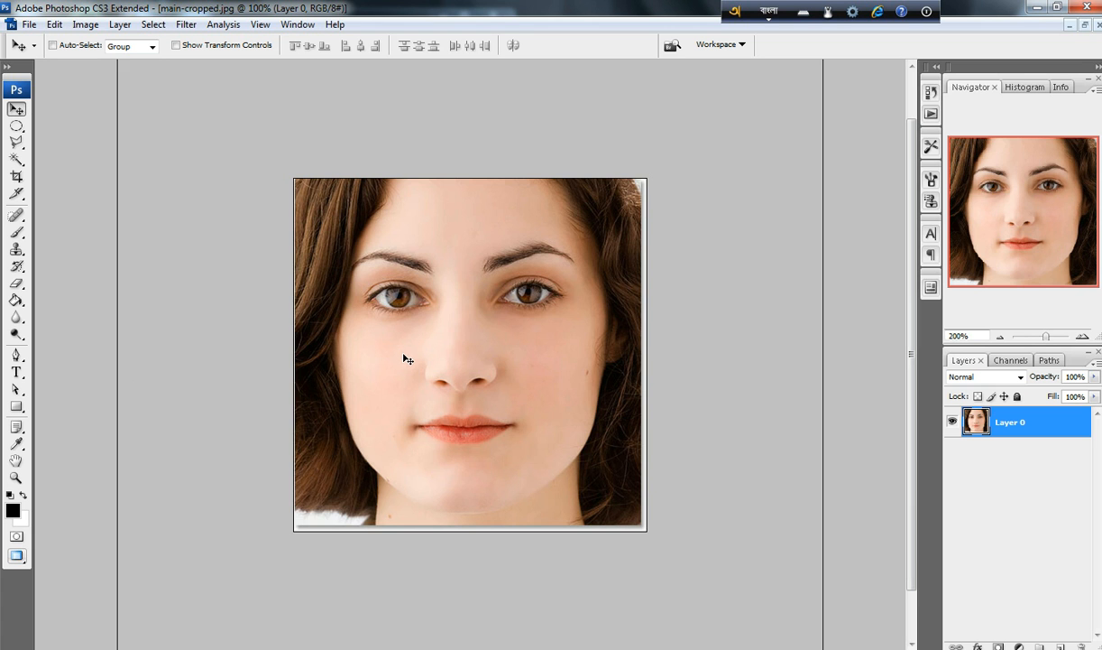
key(ctrl+plus)
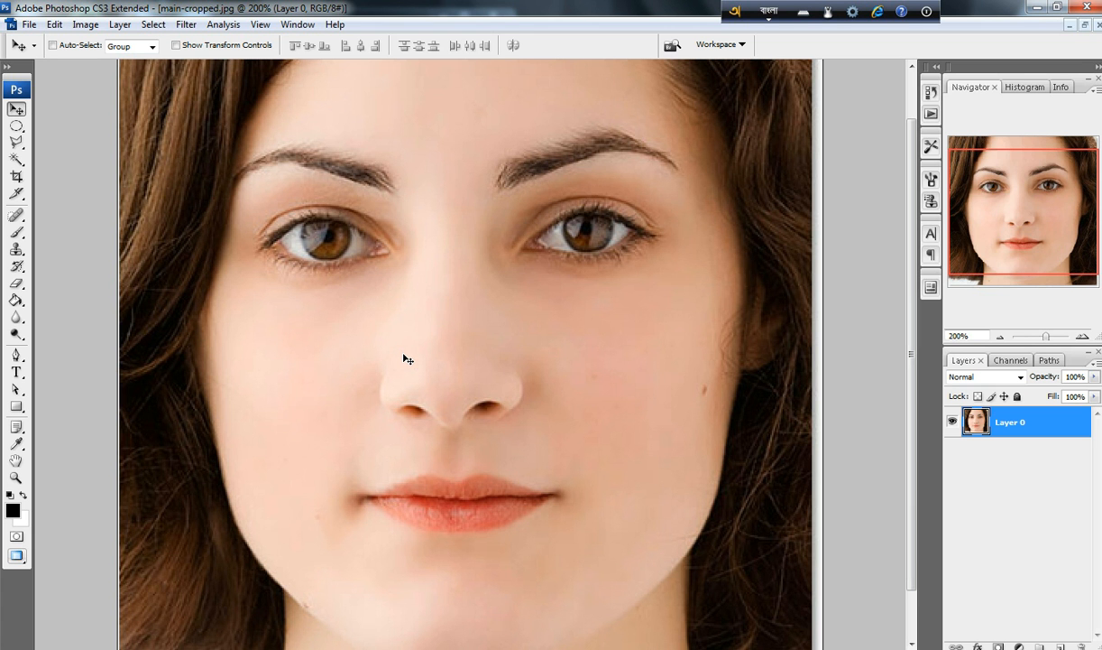
click(16, 356)
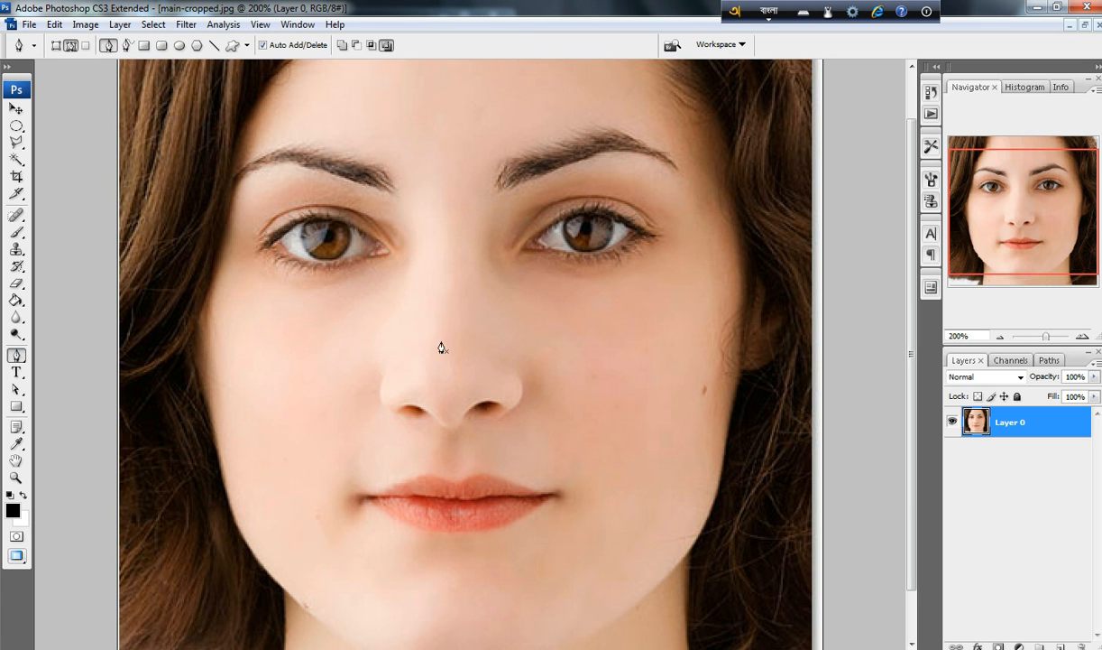
click(279, 242)
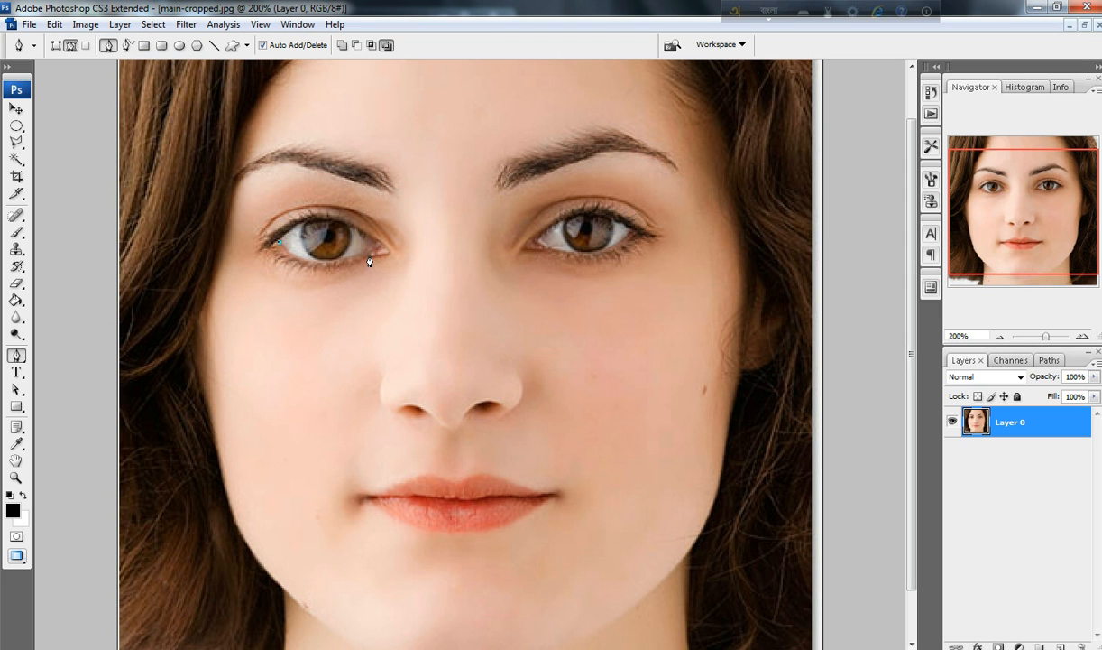
drag(367, 256, 441, 225)
alt+click(367, 257)
click(387, 255)
drag(278, 244, 232, 309)
ctrl+click(231, 310)
key(ctrl+z)
click(375, 240)
click(375, 243)
drag(279, 246, 250, 295)
- Trace a second closed Pen path along the lids of the eye on the image's right
drag(522, 249, 548, 249)
drag(636, 236, 669, 207)
drag(538, 241, 476, 296)
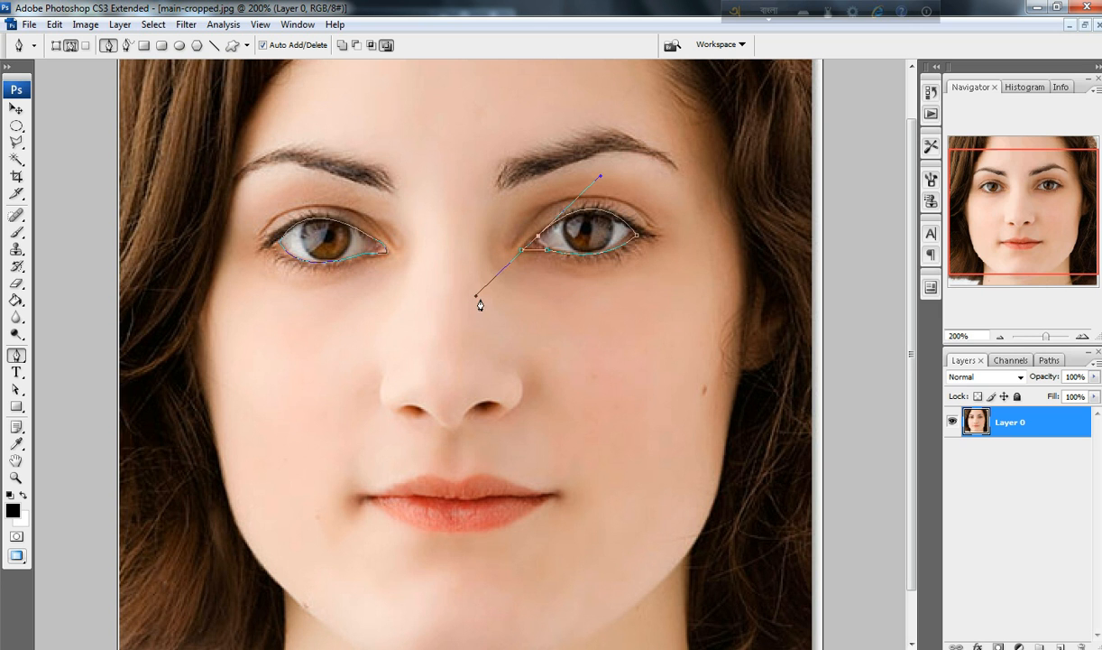
alt+click(522, 250)
alt+click(521, 254)
- Add a new empty layer above the portrait and convert both eye paths into a selection
click(1061, 645)
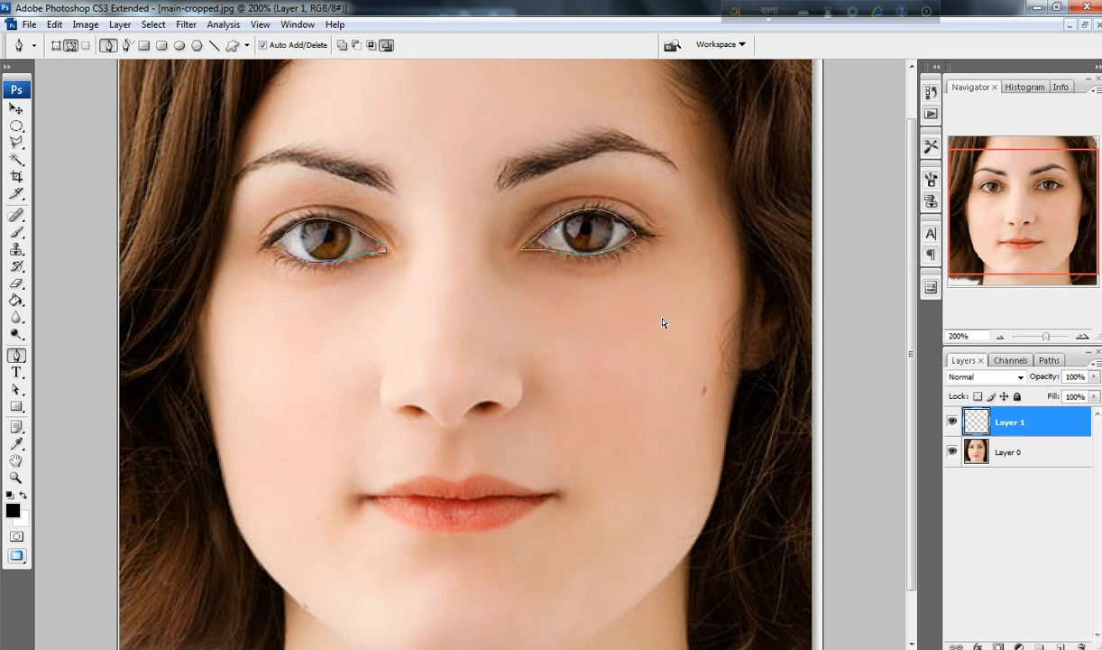
key(ctrl+Return)
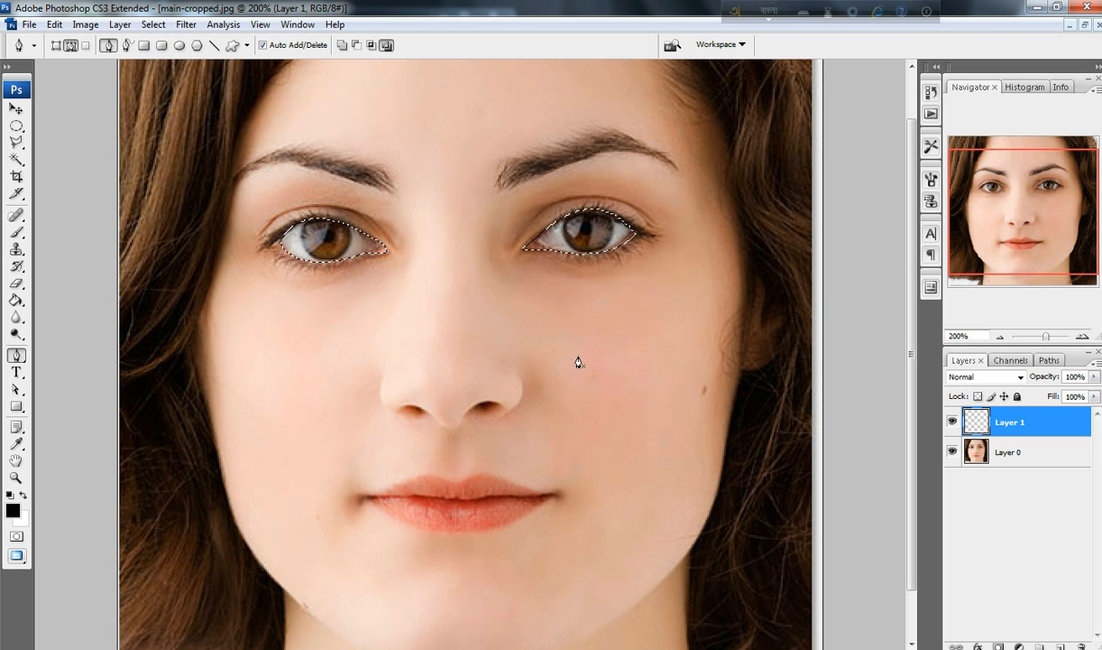
- Try to copy the selected eye areas from the new empty layer
click(54, 24)
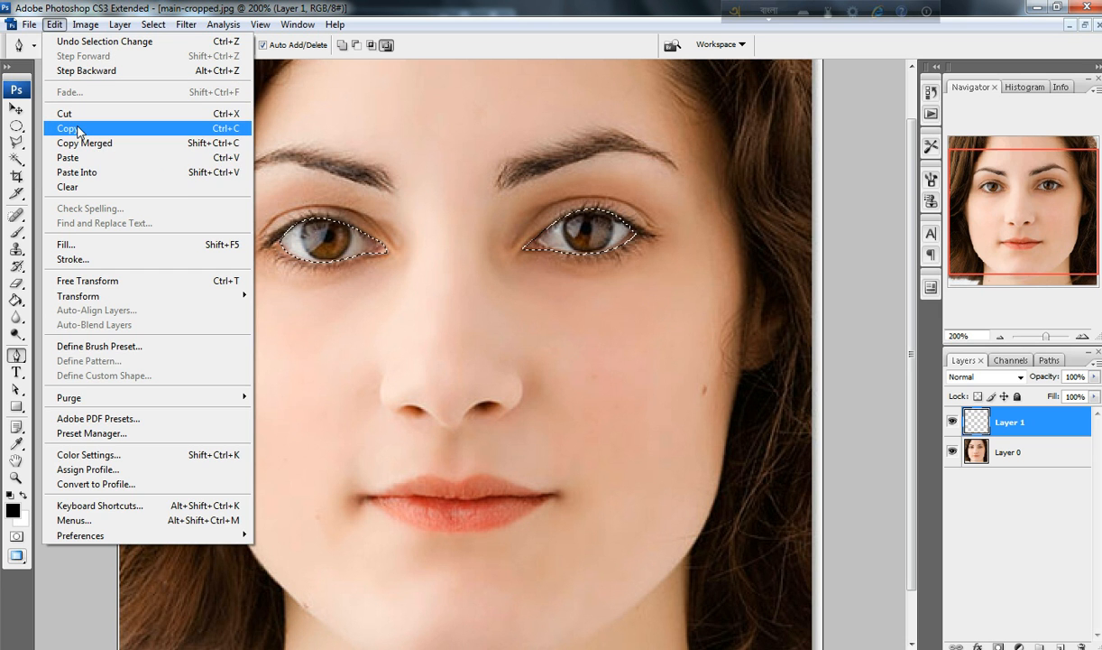
click(77, 131)
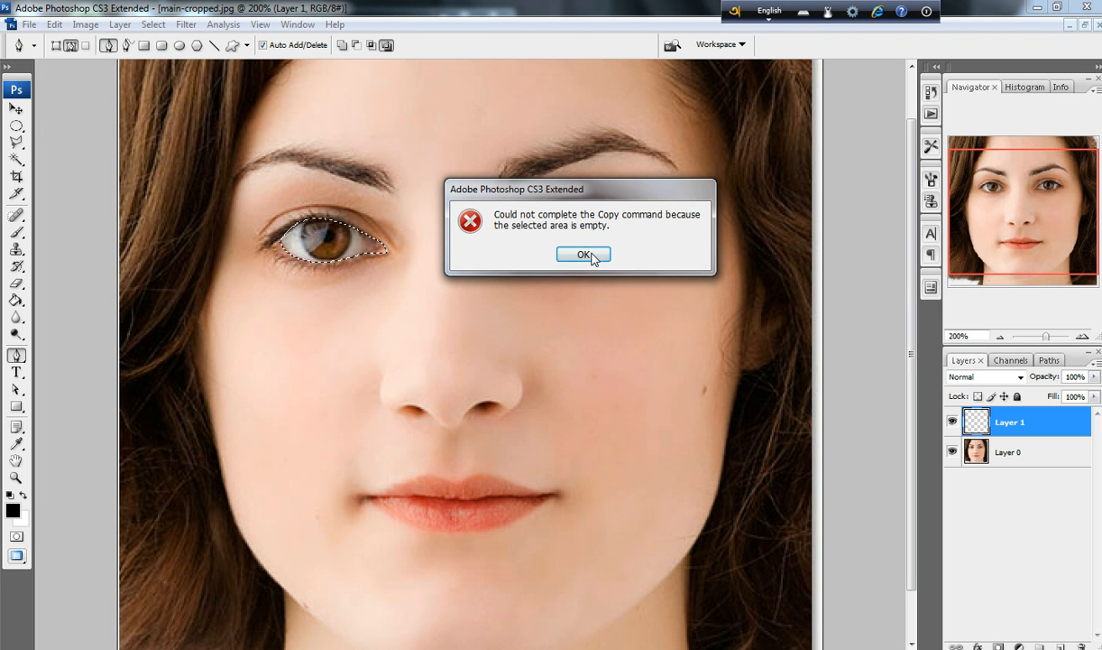
click(584, 255)
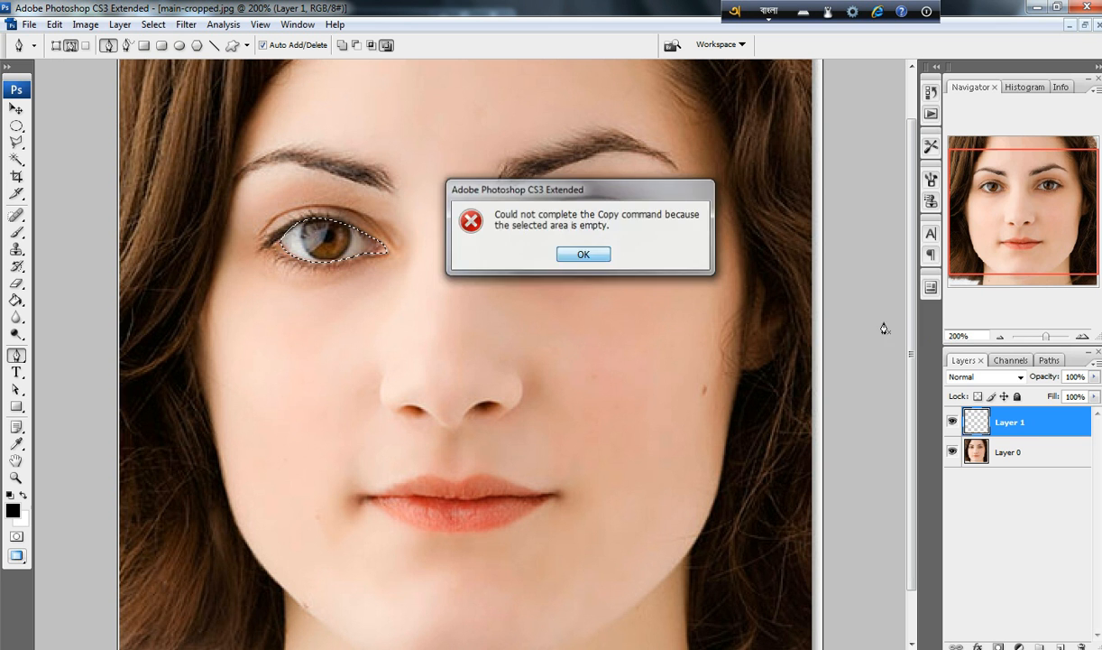
- Copy the selected eye areas from Layer 0 and paste them onto Layer 1
click(1015, 452)
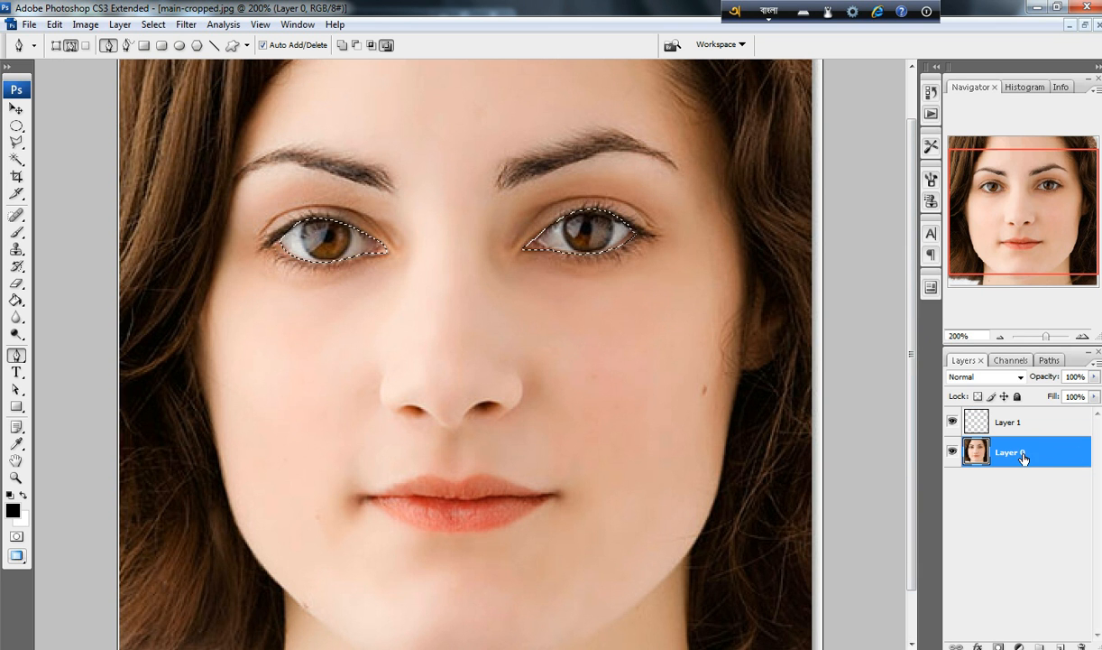
click(54, 24)
click(78, 128)
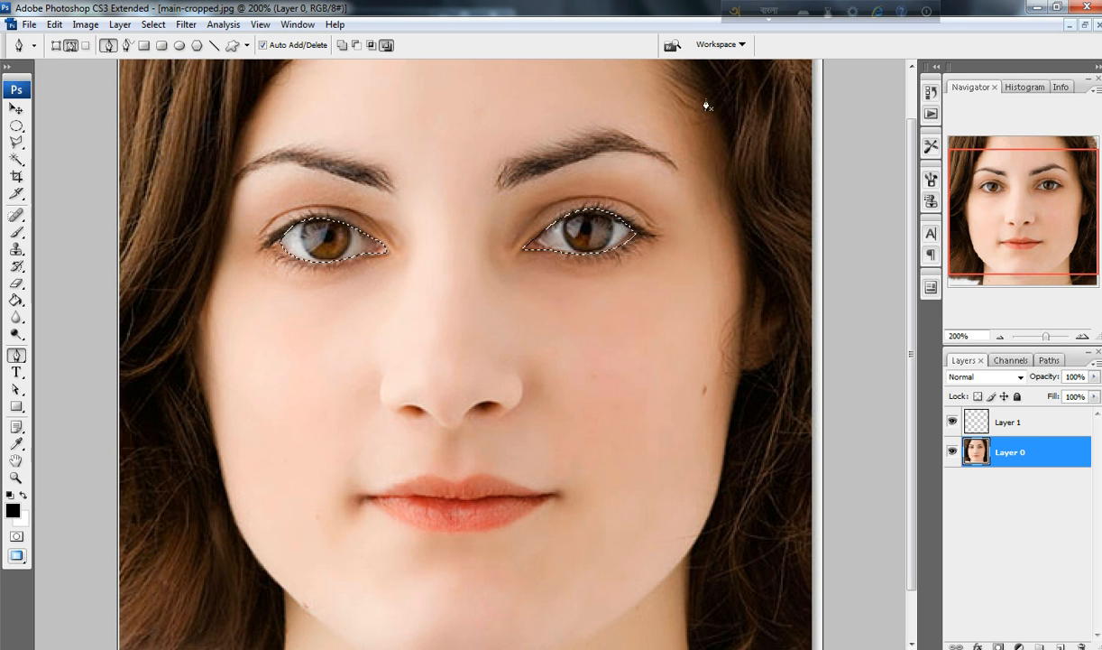
click(1008, 429)
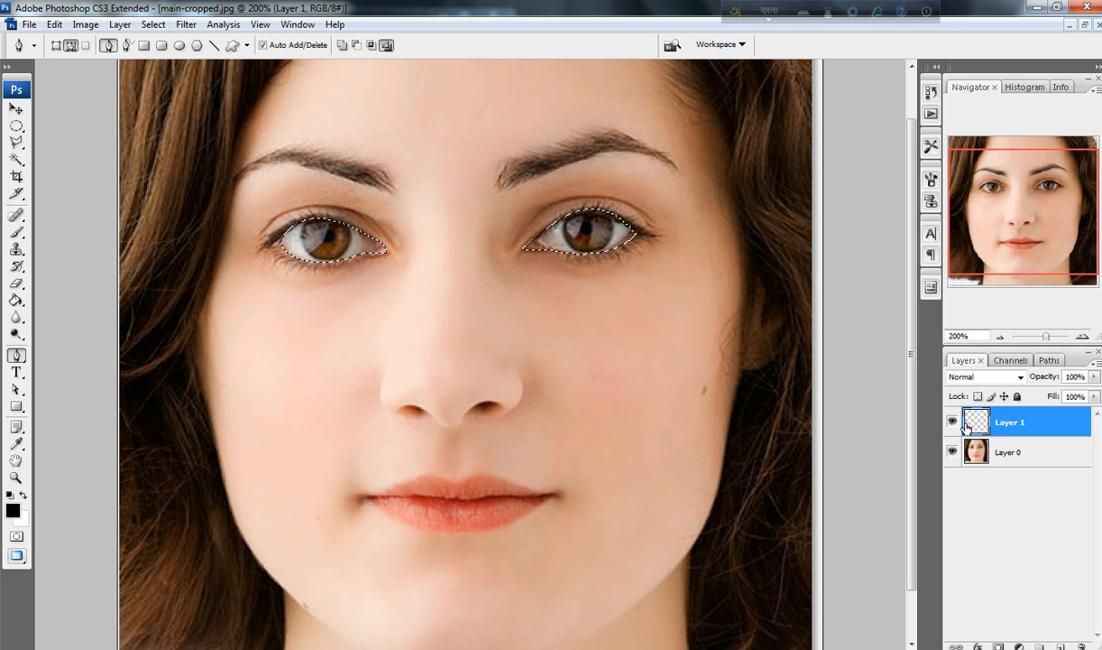
click(54, 24)
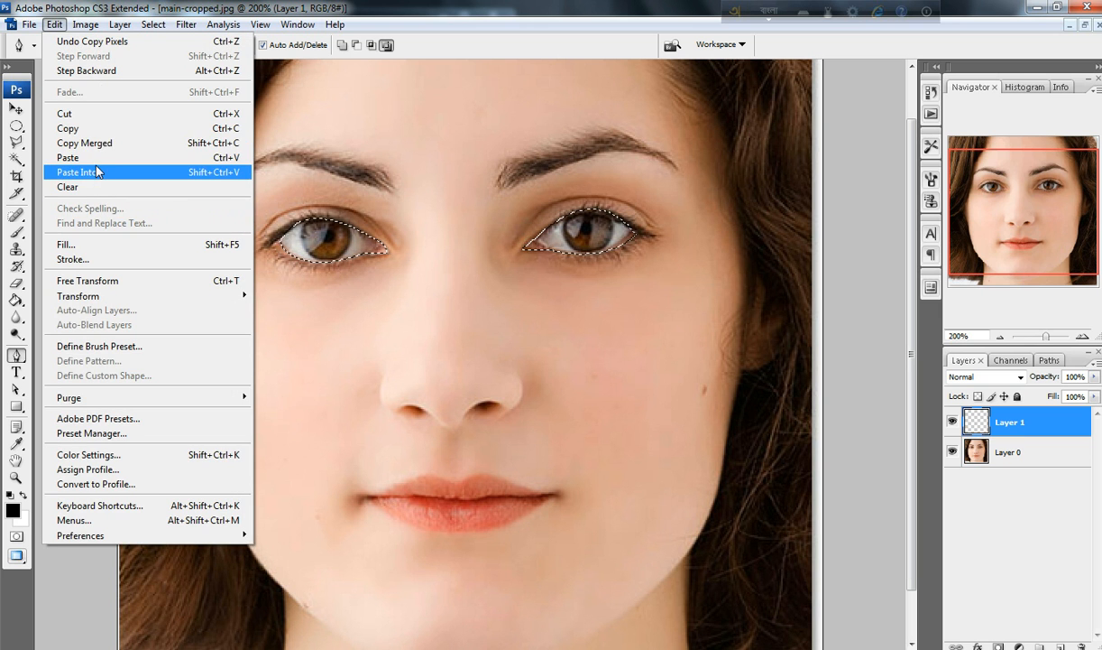
click(91, 171)
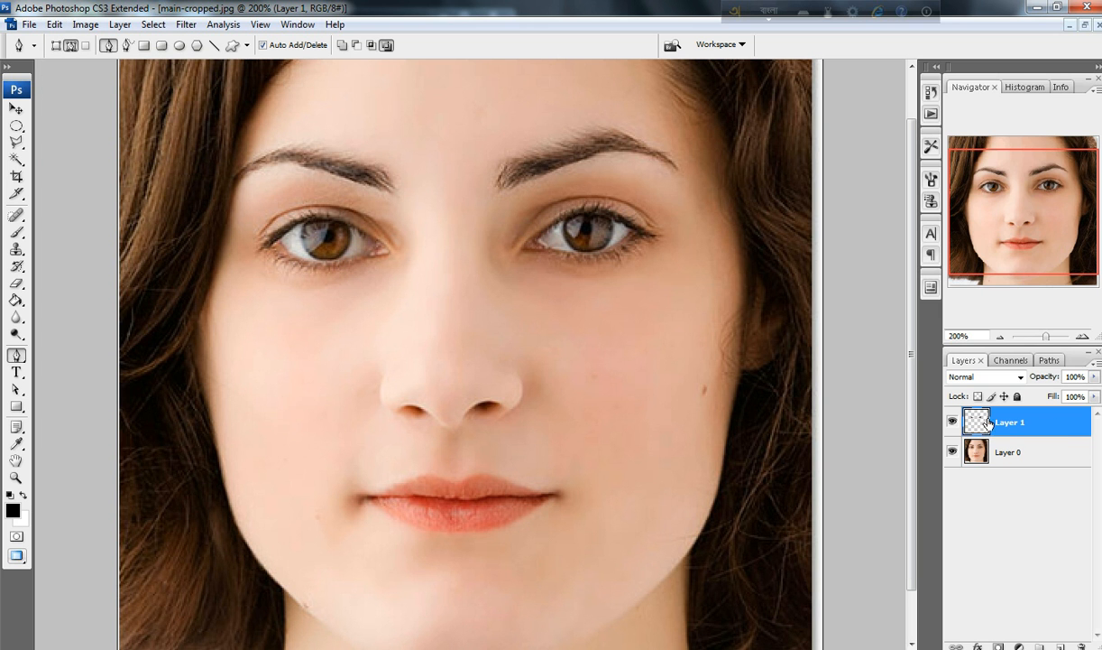
- Add a Drop Shadow style to Layer 1 with its blend mode set to Luminosity
click(122, 25)
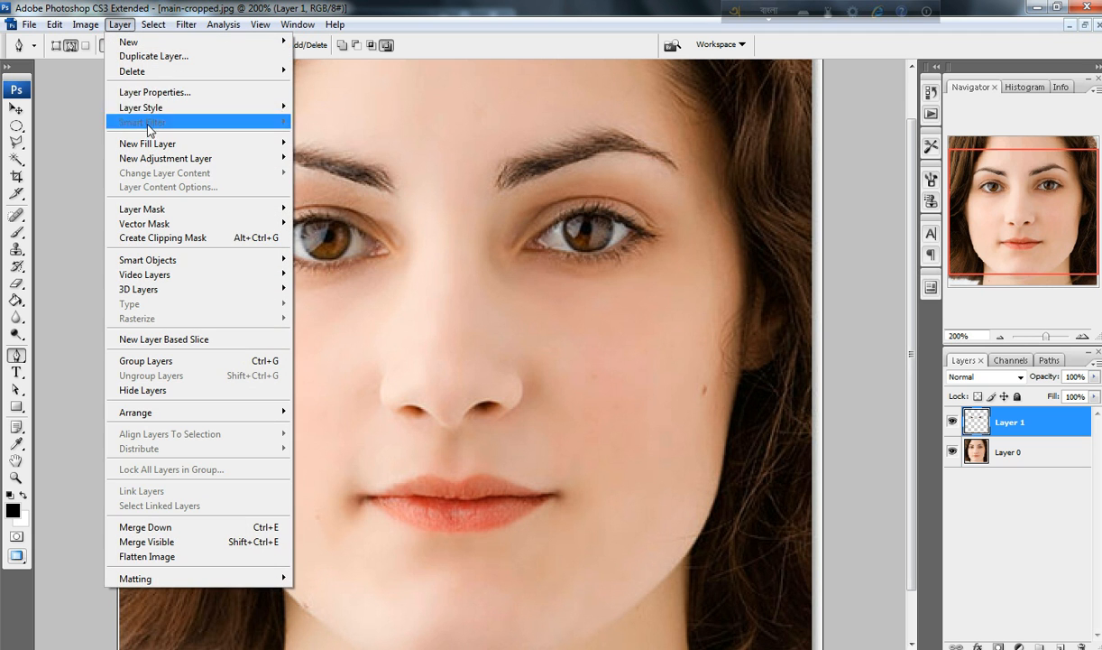
mouse_move(268, 109)
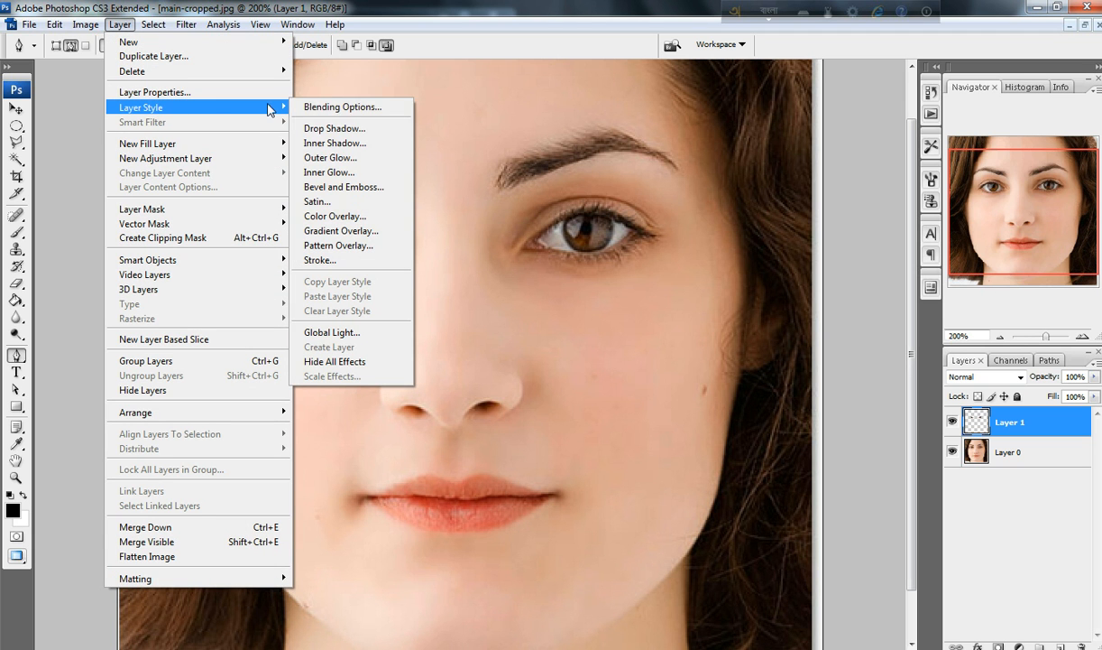
click(346, 129)
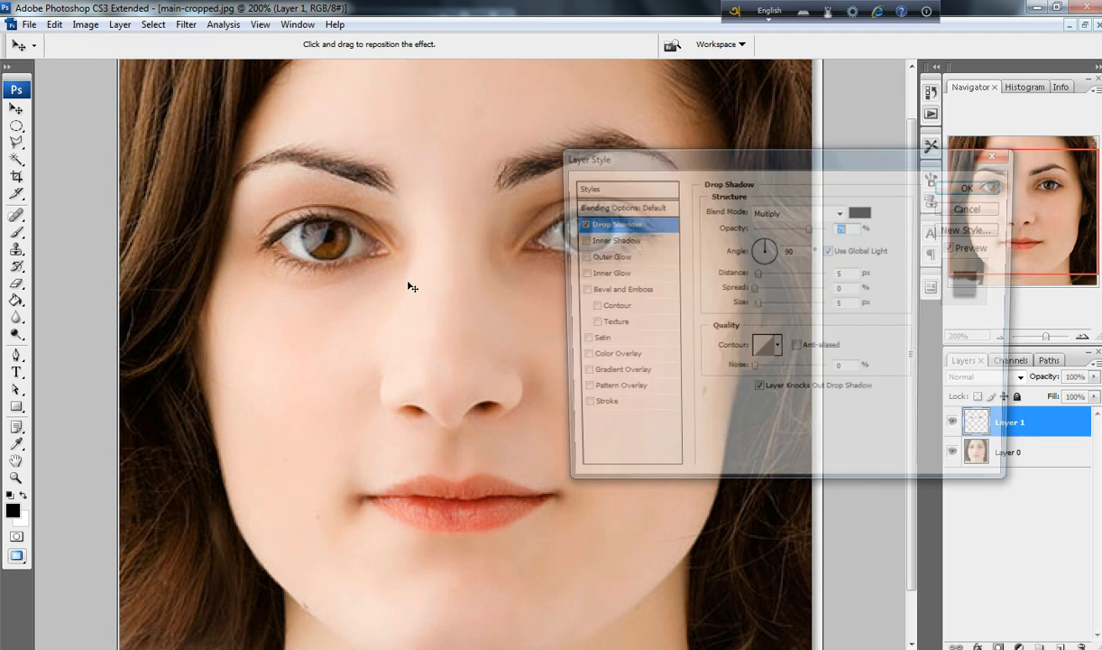
drag(760, 170, 846, 334)
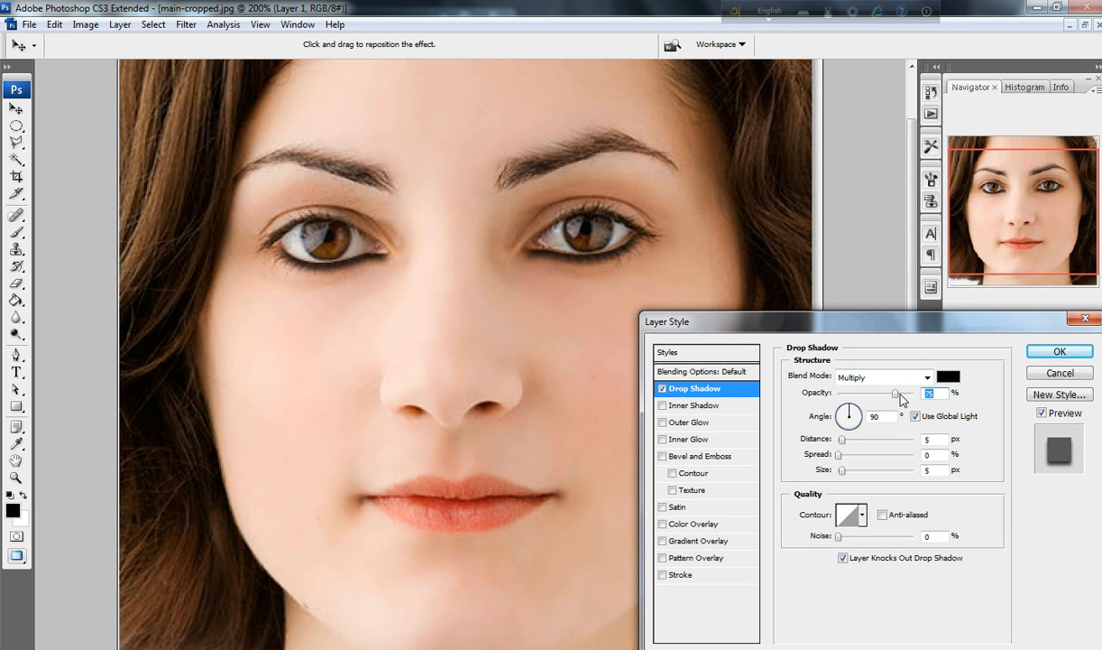
click(930, 379)
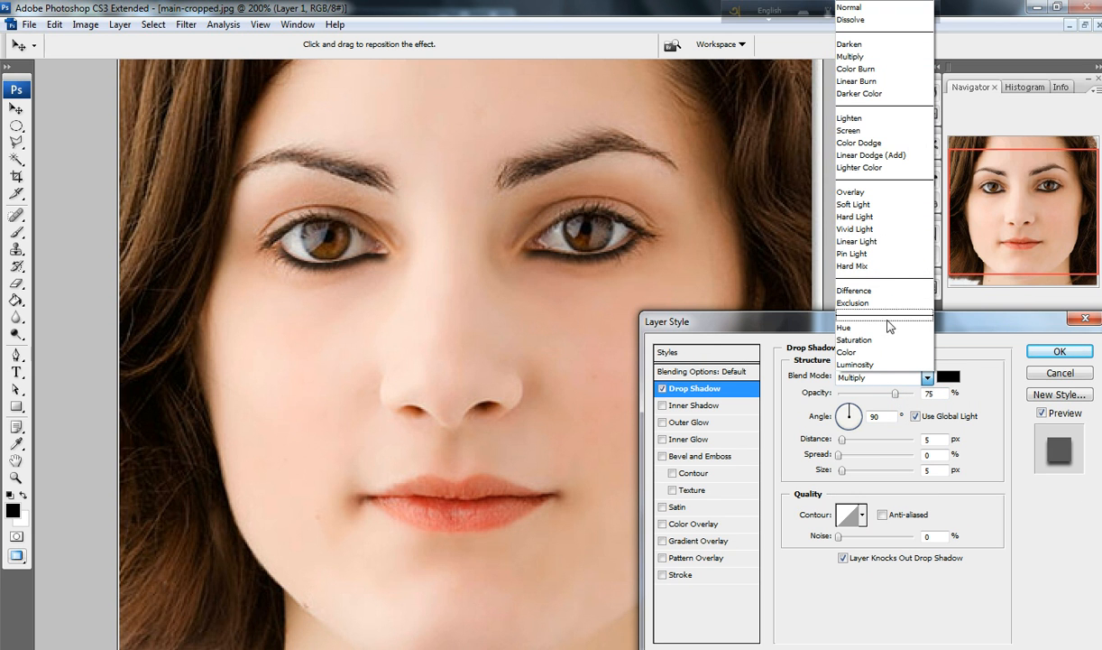
click(873, 366)
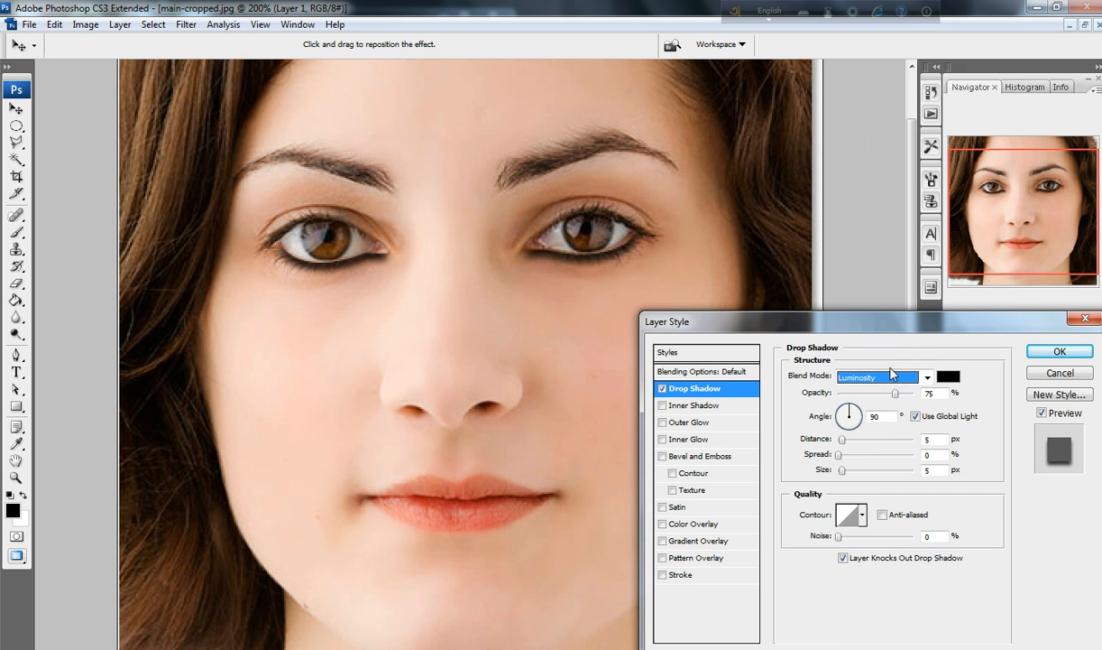
drag(929, 320, 969, 217)
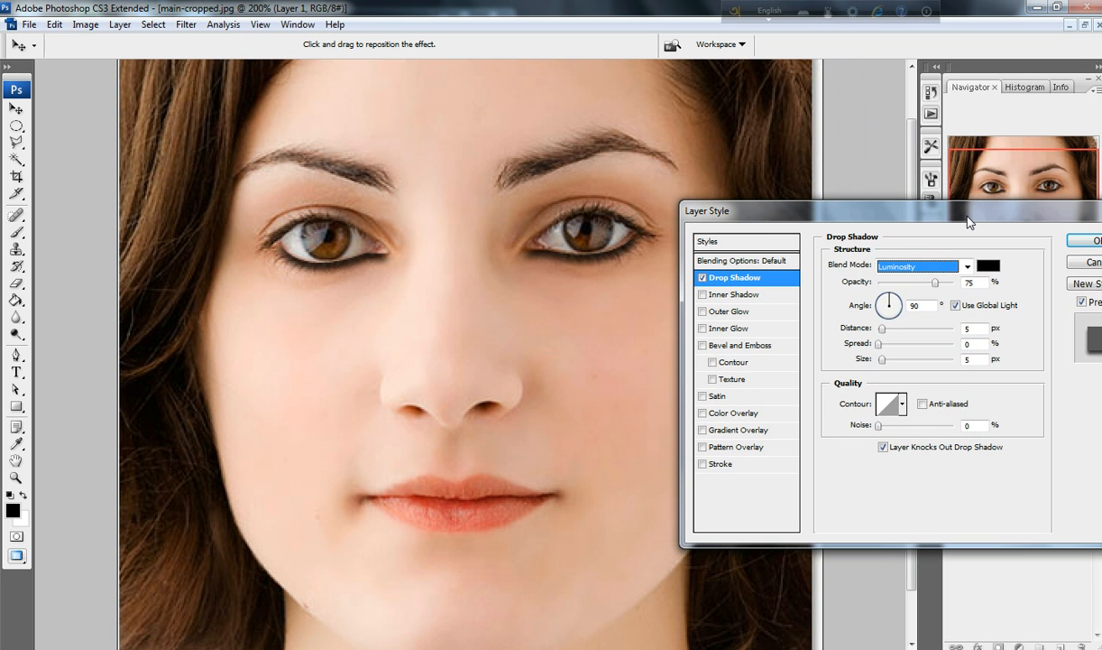
- Enable Inner Shadow for the eye layer and set the Drop Shadow opacity to 69%
click(723, 296)
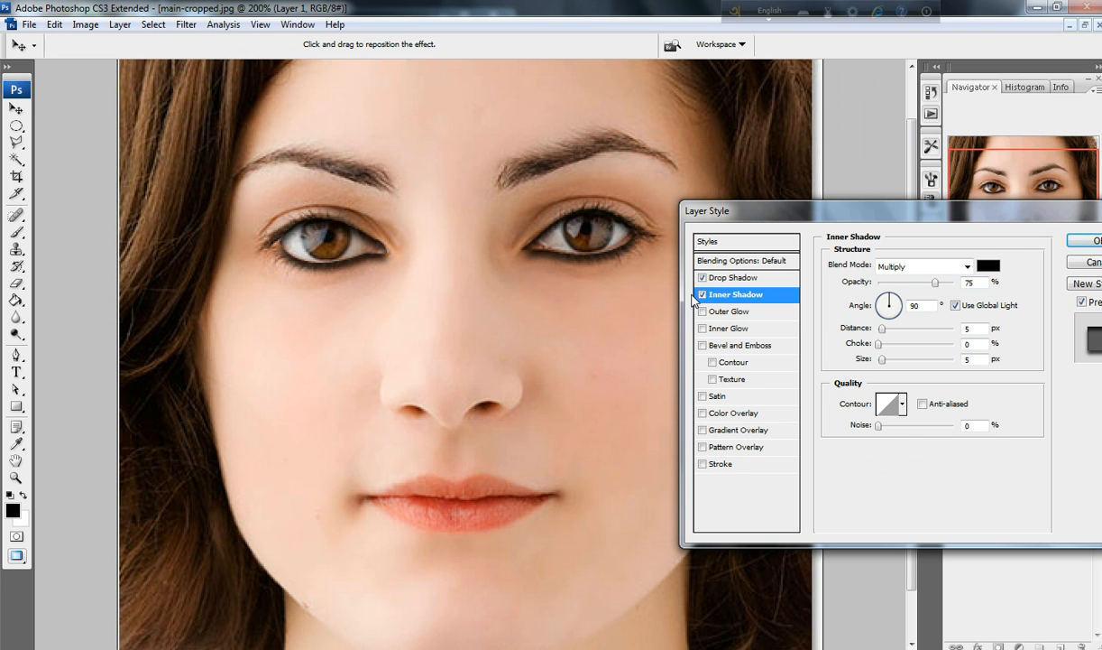
click(768, 277)
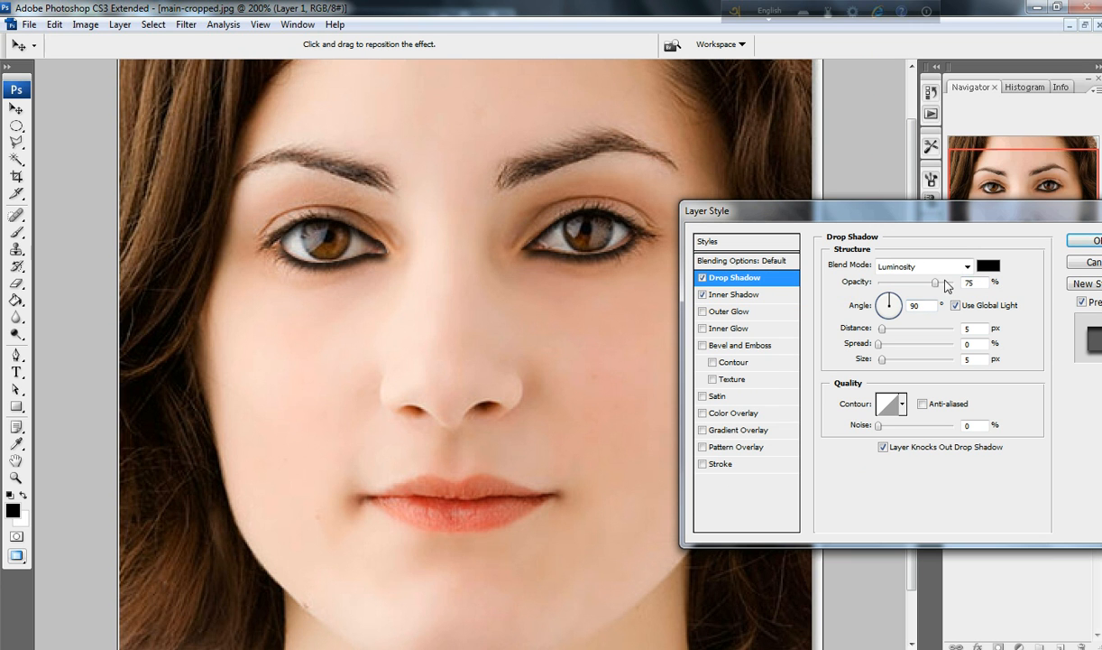
drag(941, 287, 930, 287)
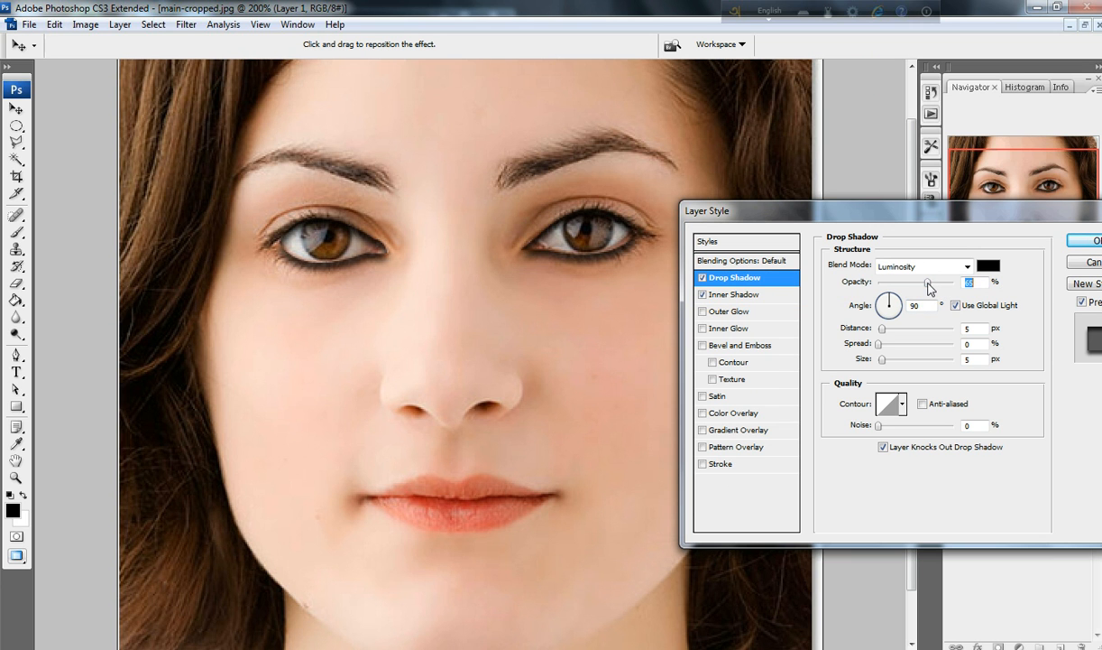
drag(930, 287, 934, 289)
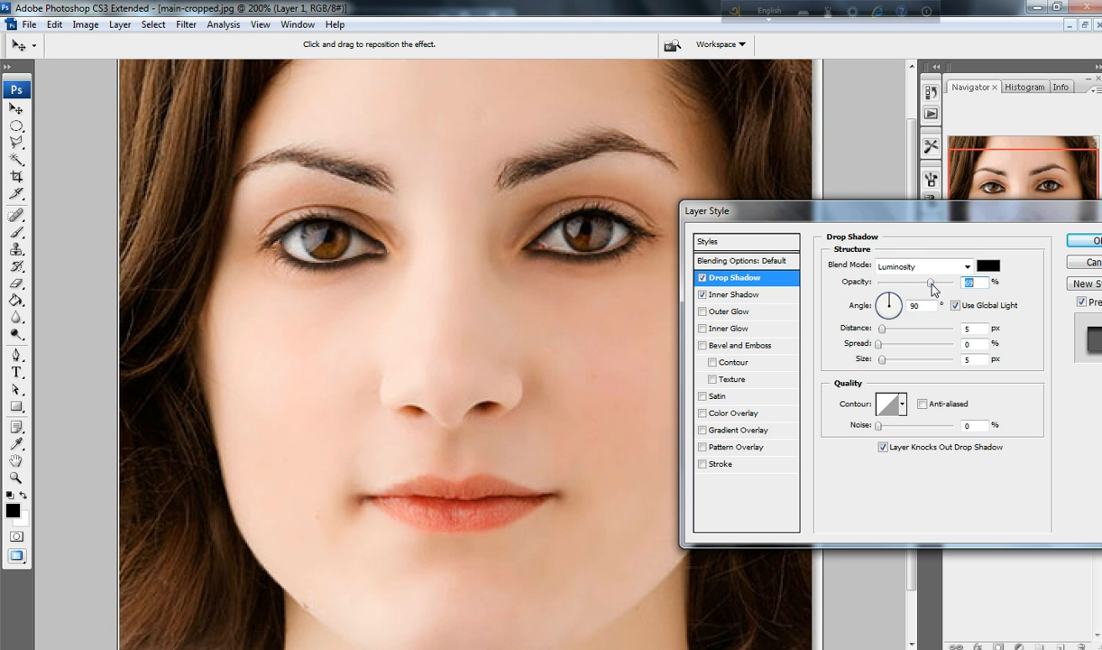
- Set the Inner Shadow size to 8 px and apply the layer style to the eyes
click(719, 294)
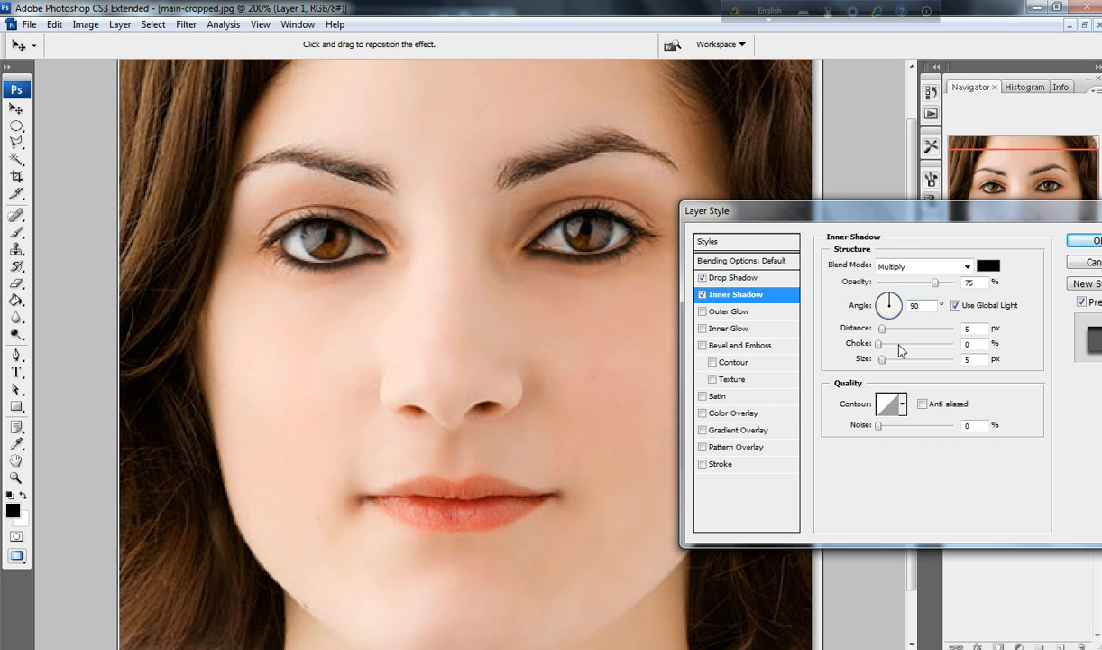
drag(884, 362, 885, 364)
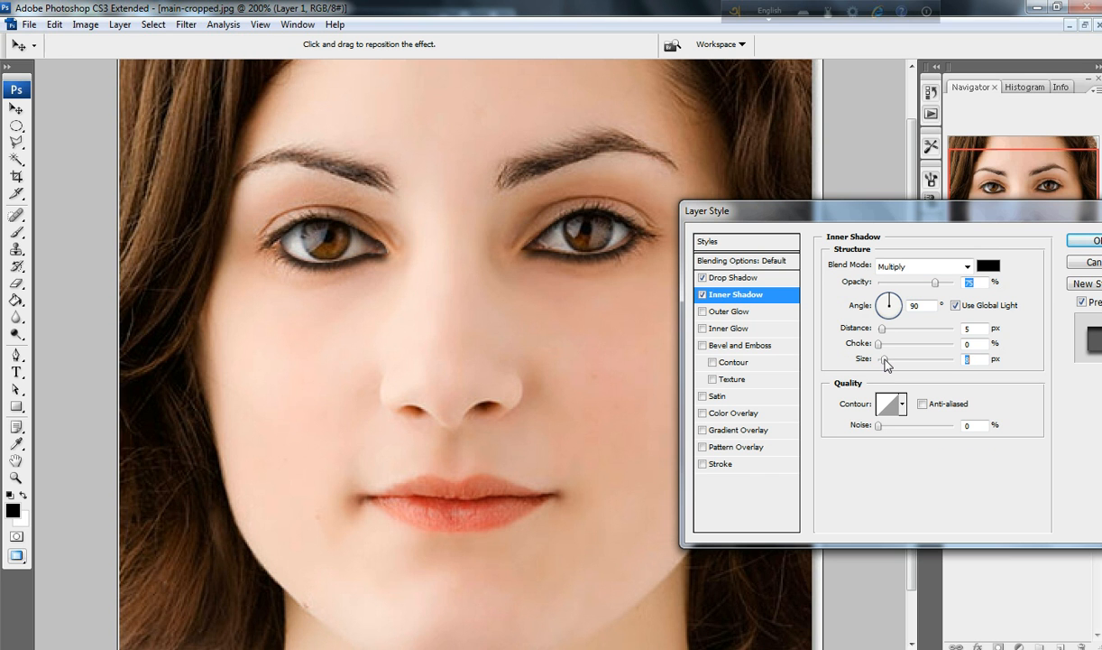
drag(885, 359, 888, 363)
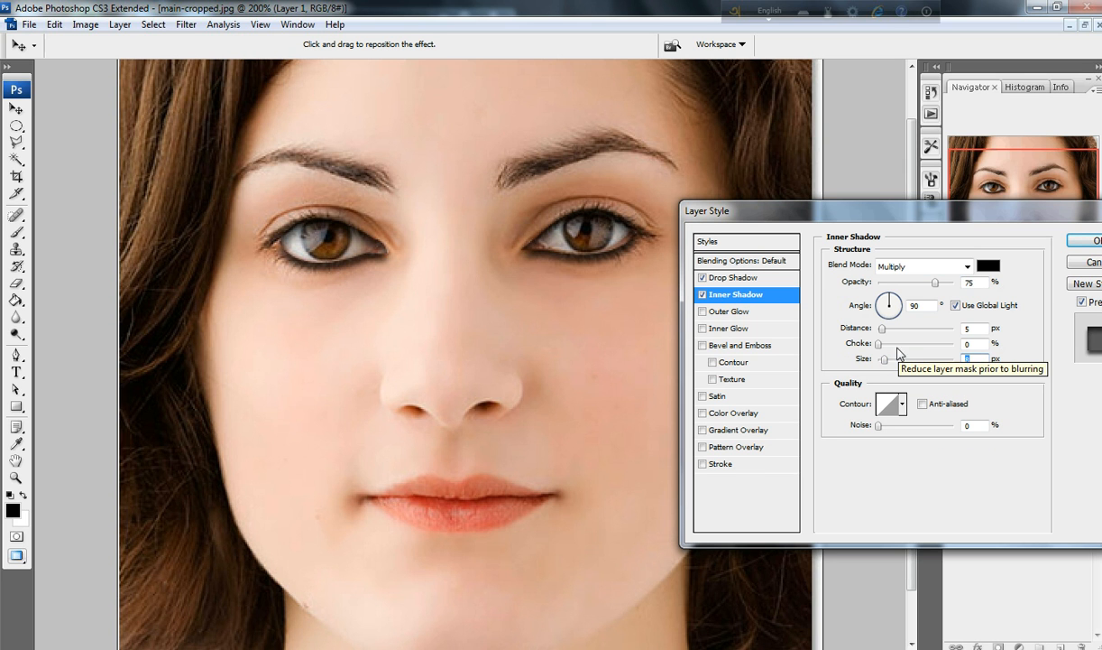
drag(981, 221, 908, 396)
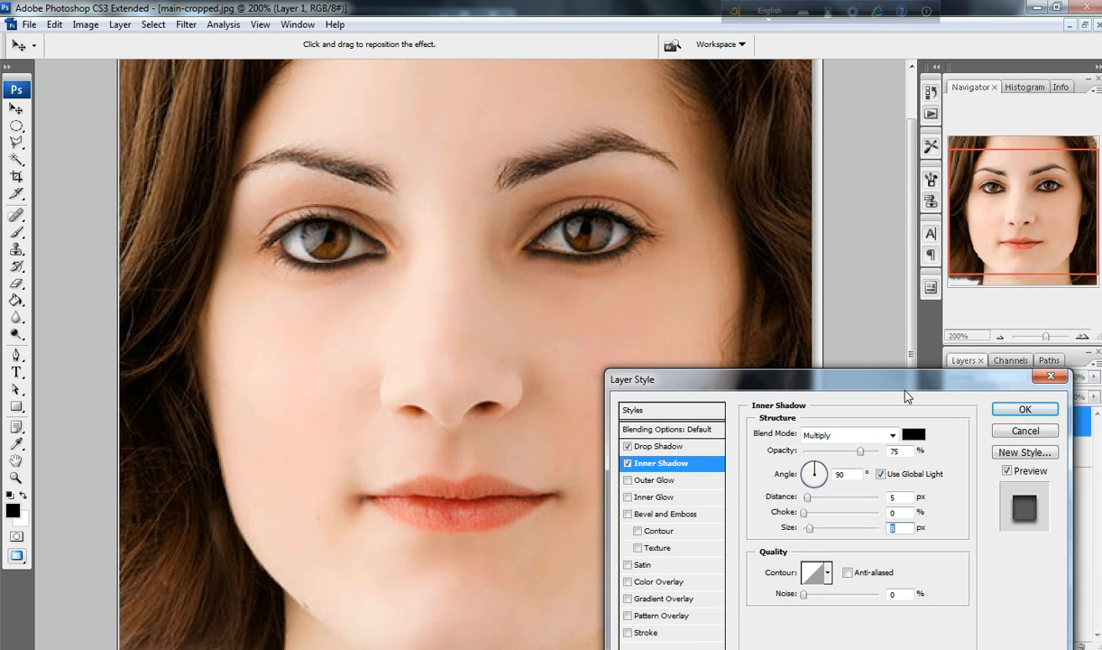
click(1010, 412)
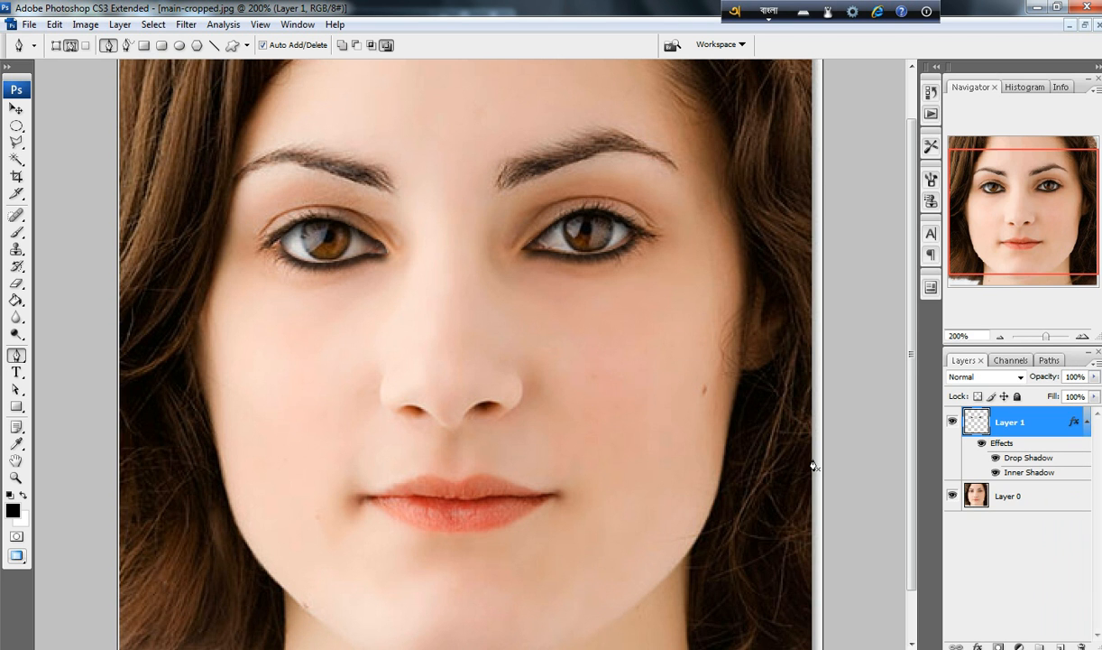
- Add another empty layer on top and draw a small circular selection on the forehead just above the brows
key(ctrl+0)
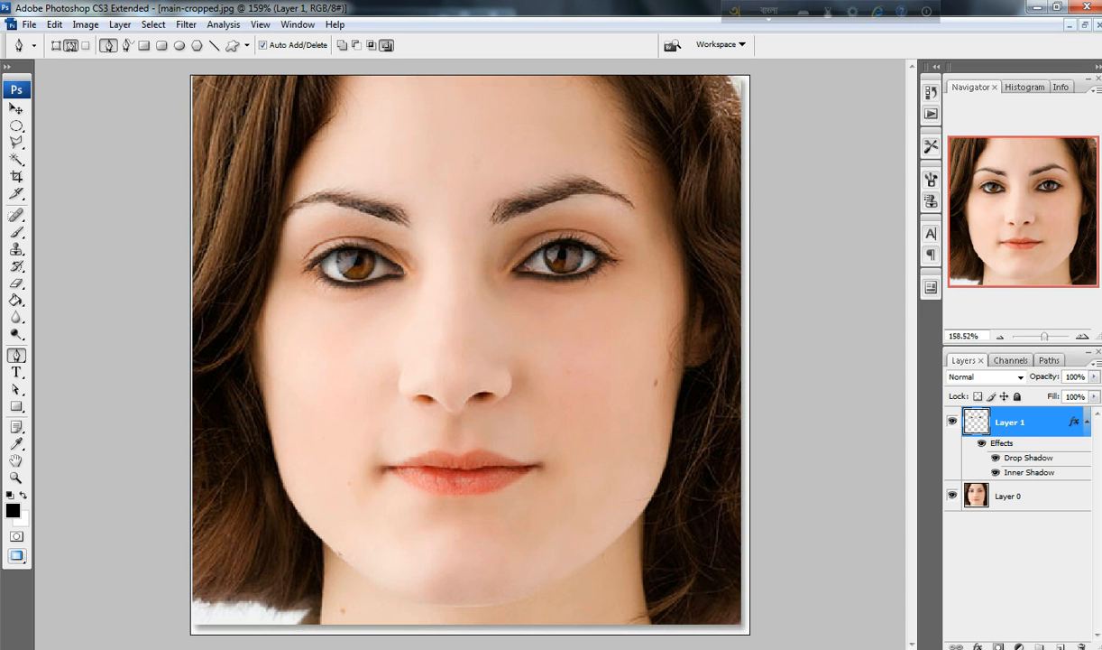
click(1060, 645)
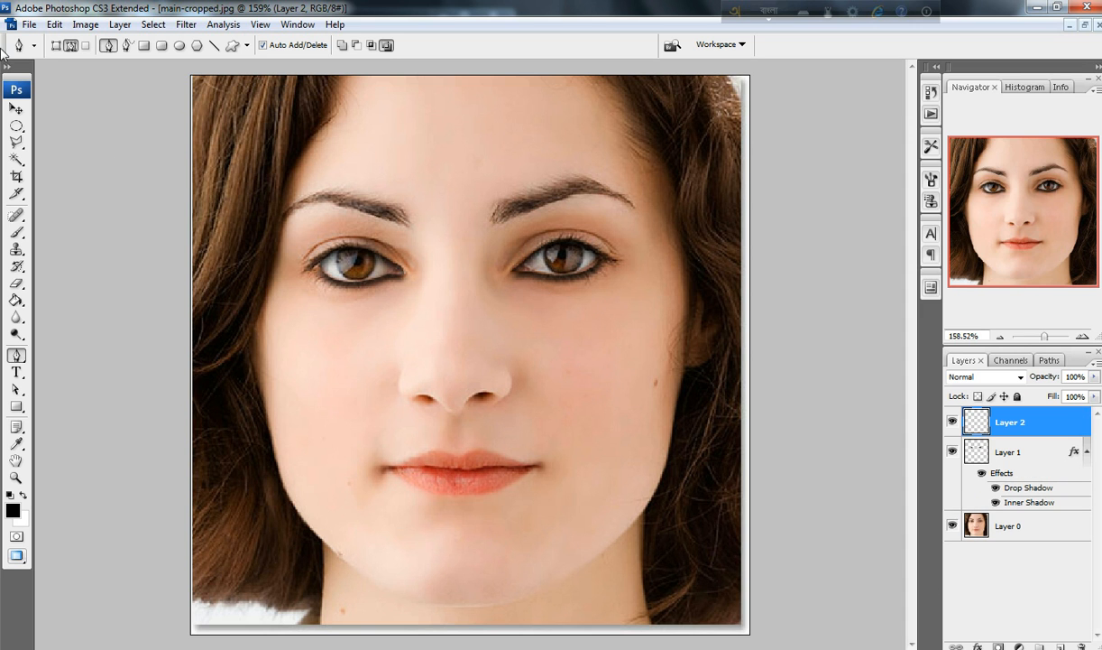
click(16, 128)
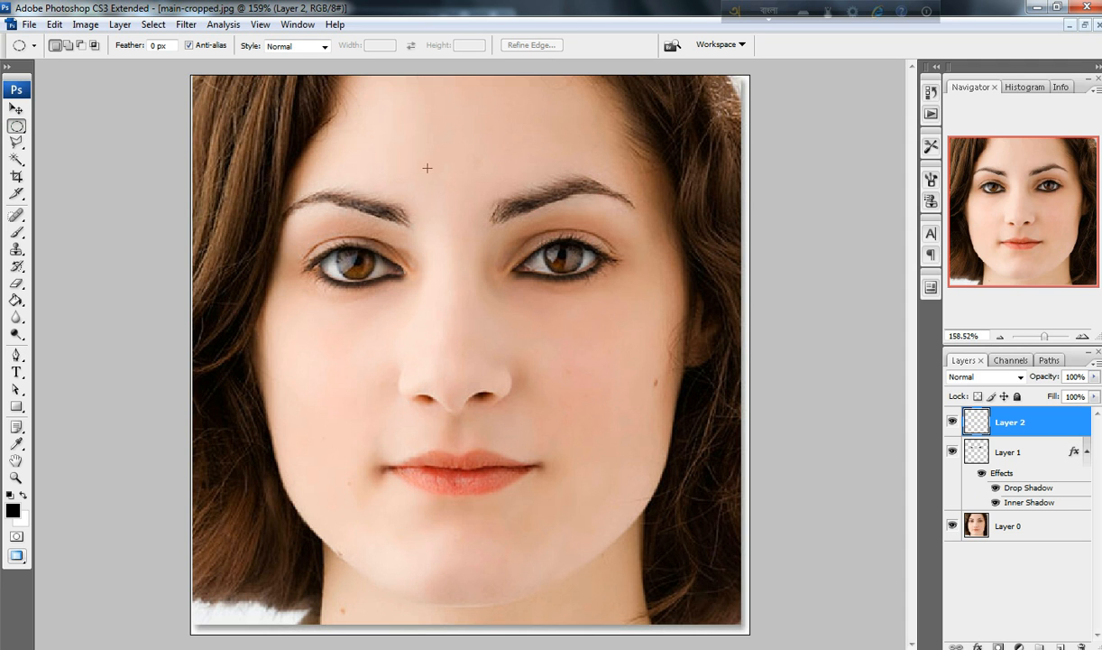
drag(439, 176, 440, 183)
- Nudge the small circular selection down and to the right until it sits centred between the eyebrows
key(Down)
key(Down)
key(Down)
key(Down)
key(Down)
key(Down)
key(Right)
key(Right)
key(Right)
key(Right)
key(Right)
key(Right)
key(Right)
key(Down)
key(Down)
key(Down)
key(Right)
key(Right)
key(Down)
key(Down)
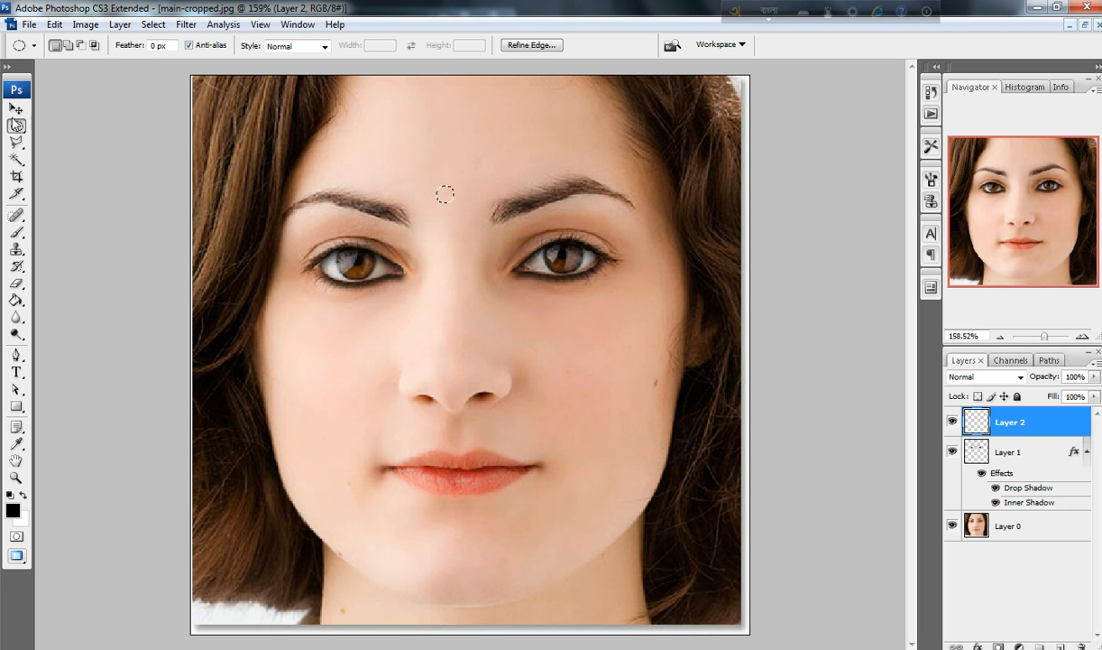
- Fill the small circular selection above the brows with black on the new layer and remove the selection
click(16, 301)
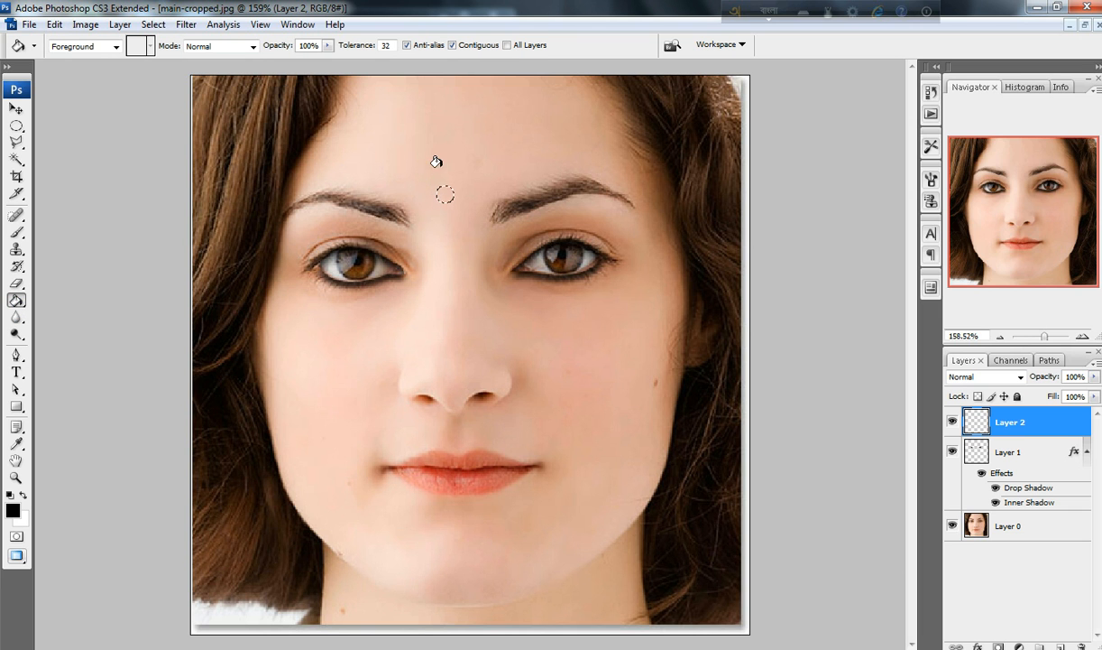
click(444, 190)
key(ctrl+d)
click(154, 24)
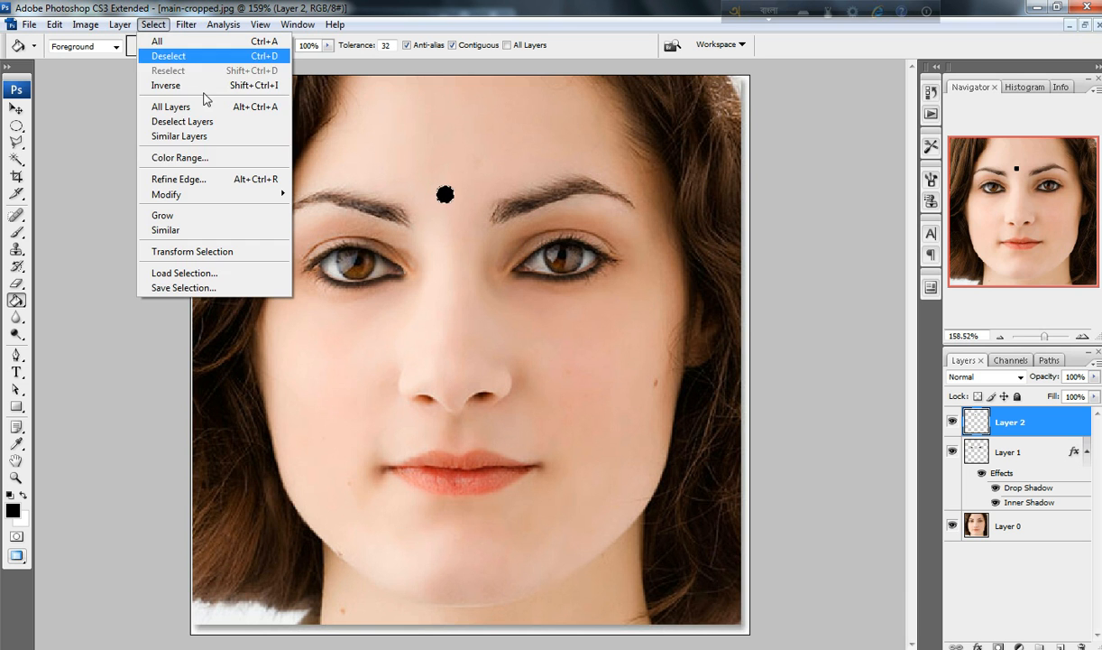
click(169, 56)
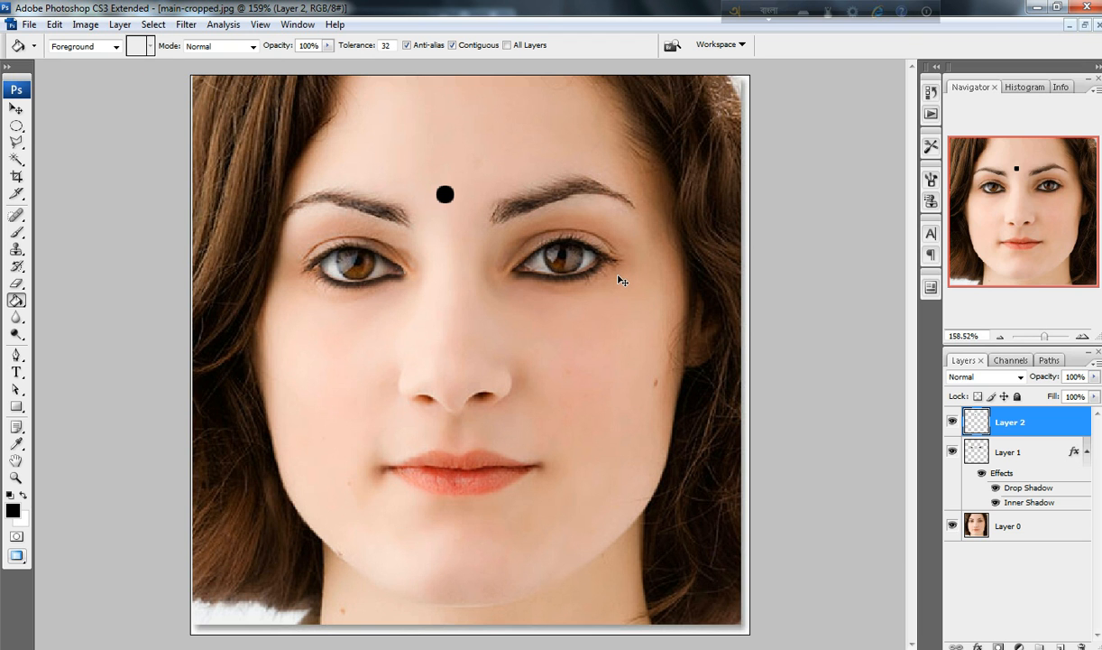
- Move the black dot slightly down and to the right between the eyebrows, and scale it up slightly with Free Transform
key(ctrl+alt+0)
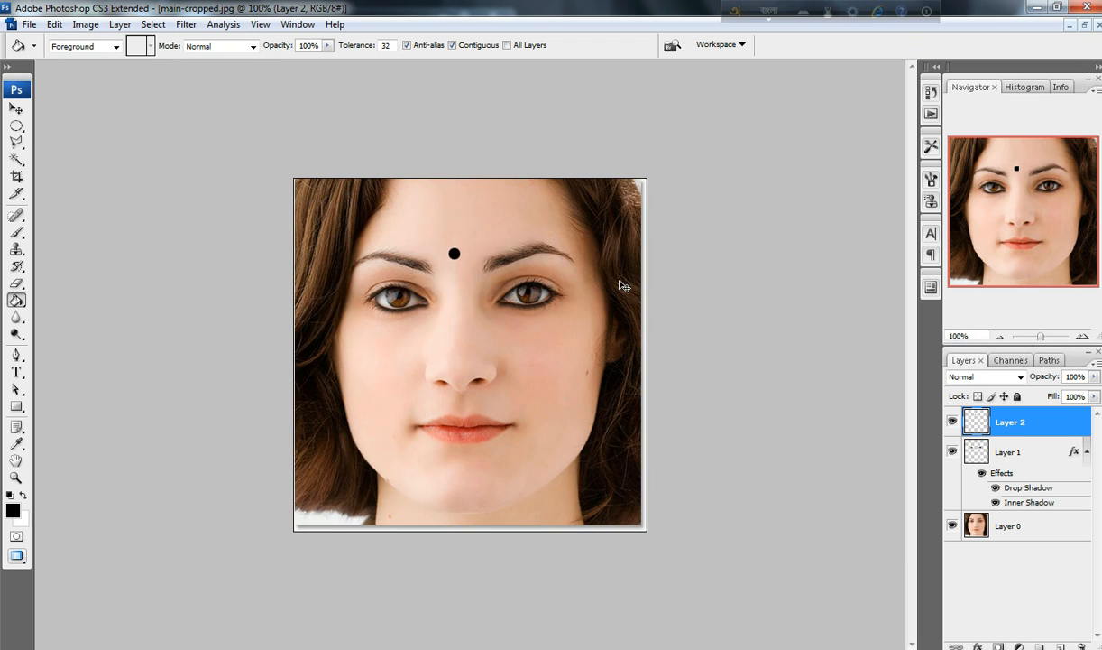
click(16, 109)
drag(457, 259, 458, 259)
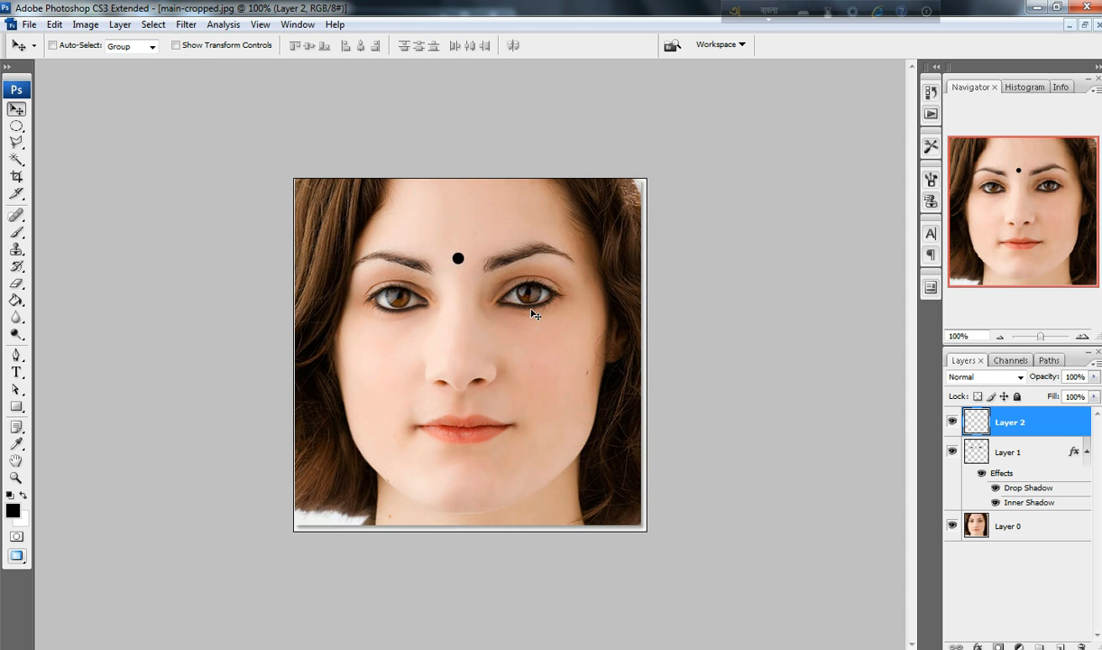
key(ctrl+t)
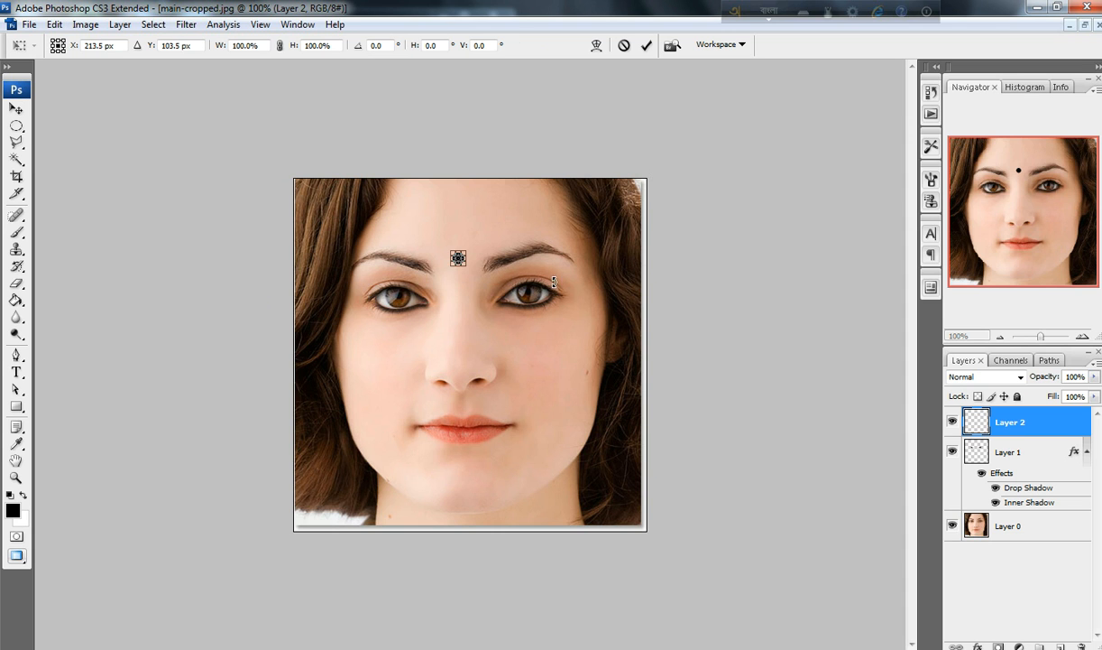
drag(471, 268, 472, 268)
key(Return)
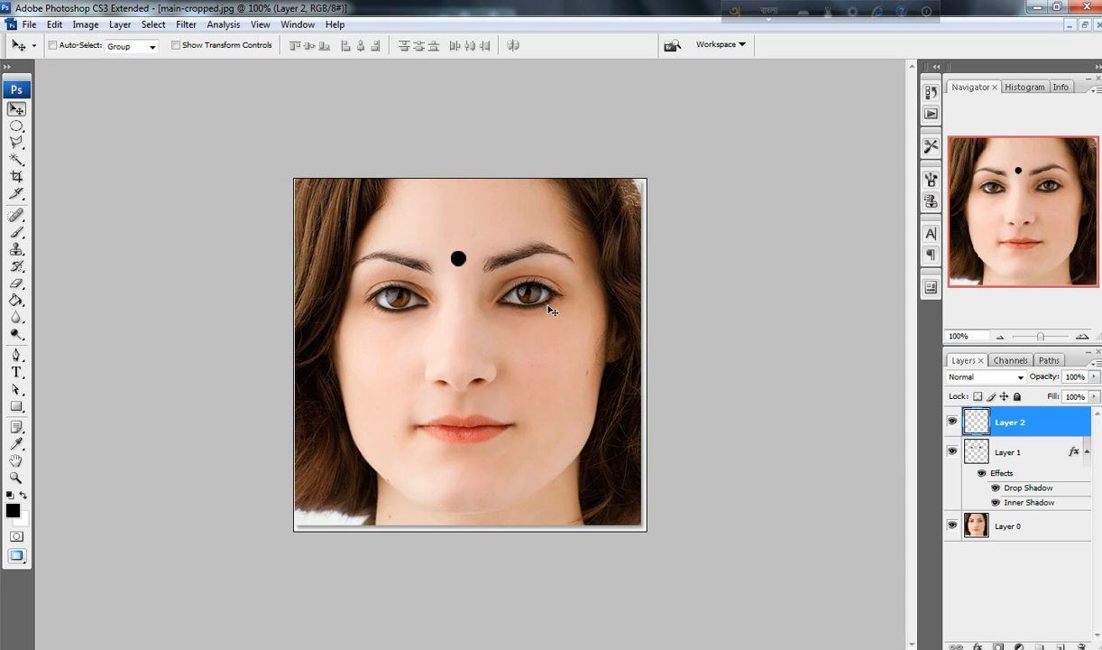
- Nudge the enlarged black dot a few pixels right and up to centre it between the eyebrows
key(Right)
key(Right)
key(Right)
key(Up)
key(Up)
key(Up)
key(Up)
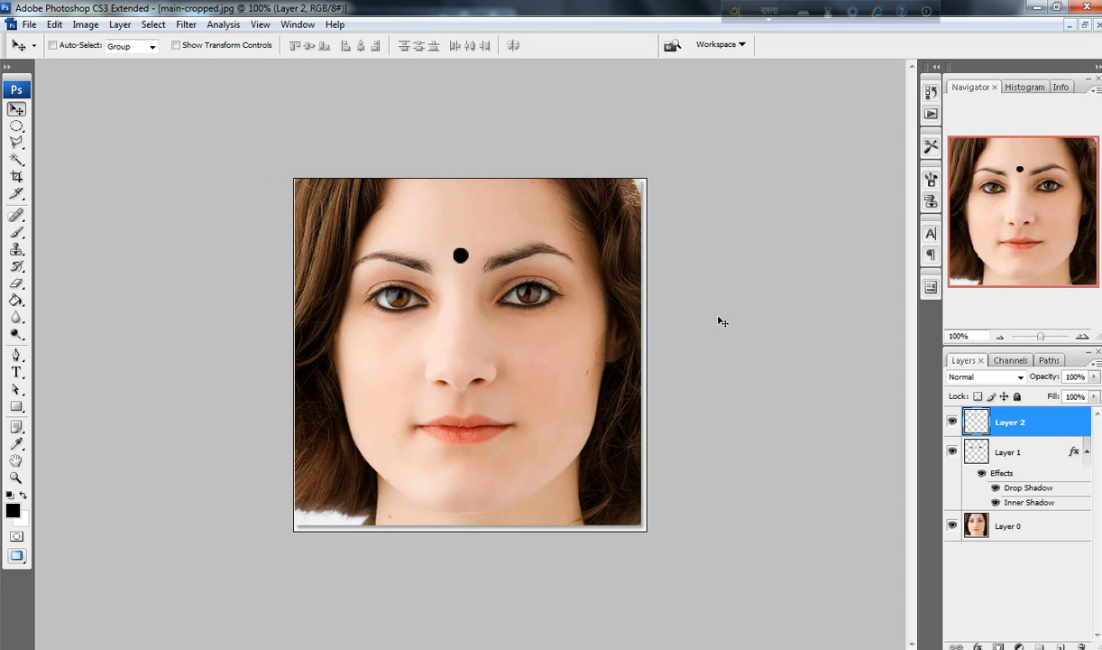